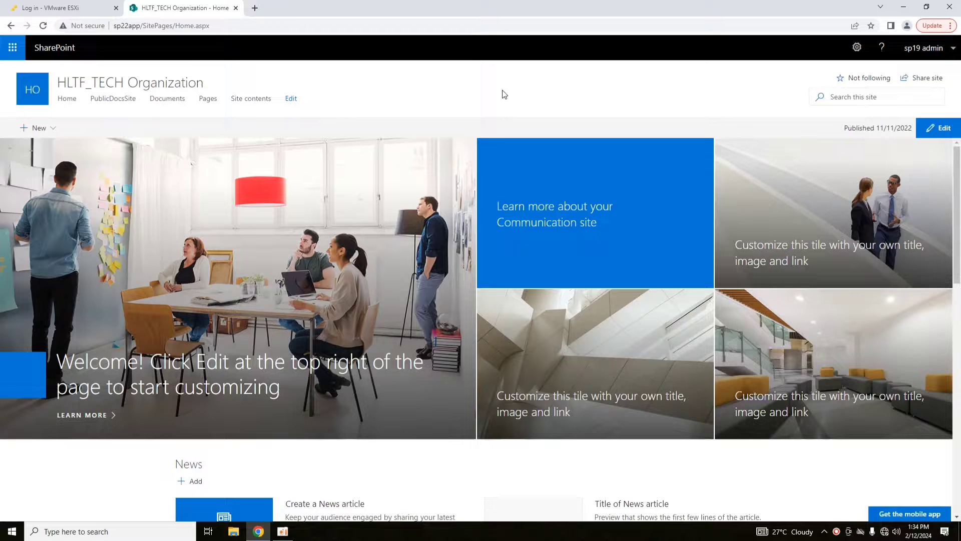
Step: Go from the gear menu's Site information panel to the full Site Settings page
left_click(852, 55)
left_click(824, 144)
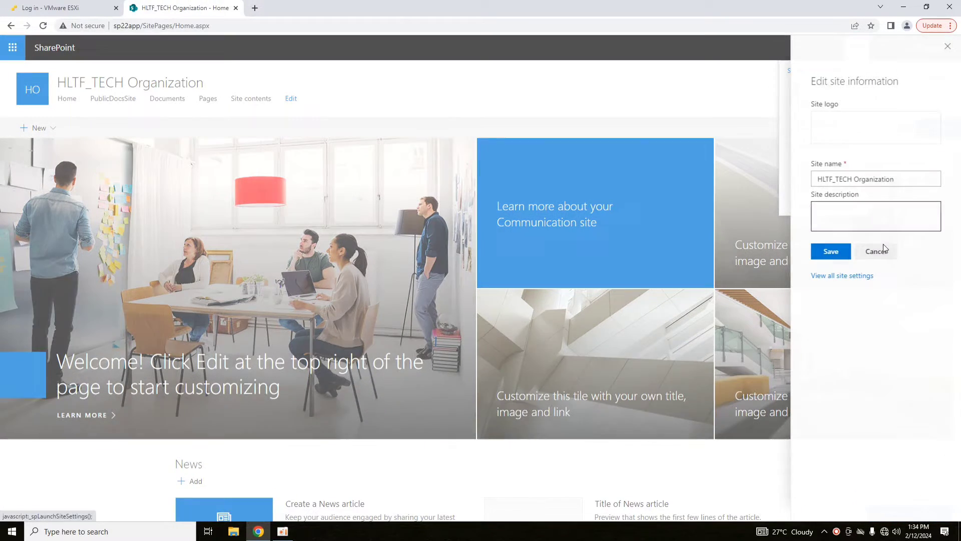
left_click(857, 276)
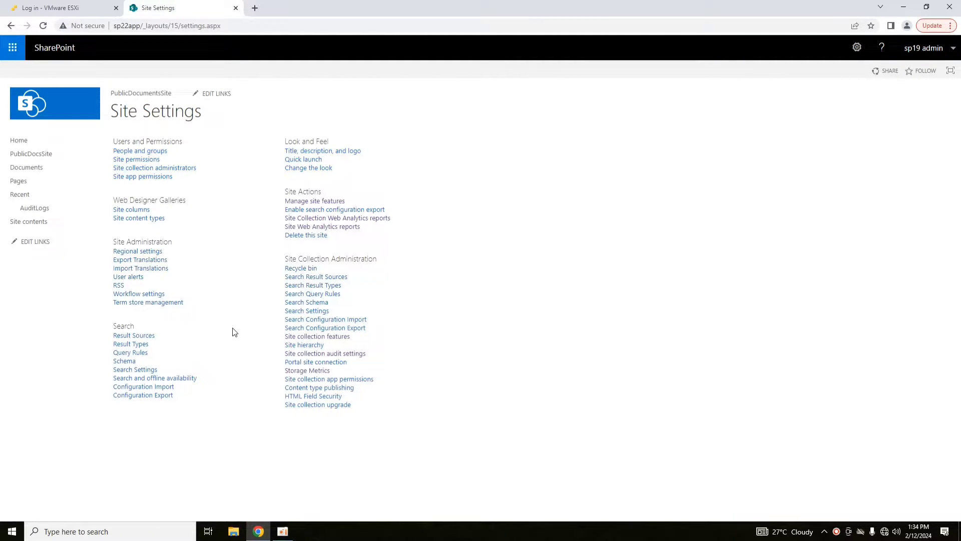
left_click(343, 355)
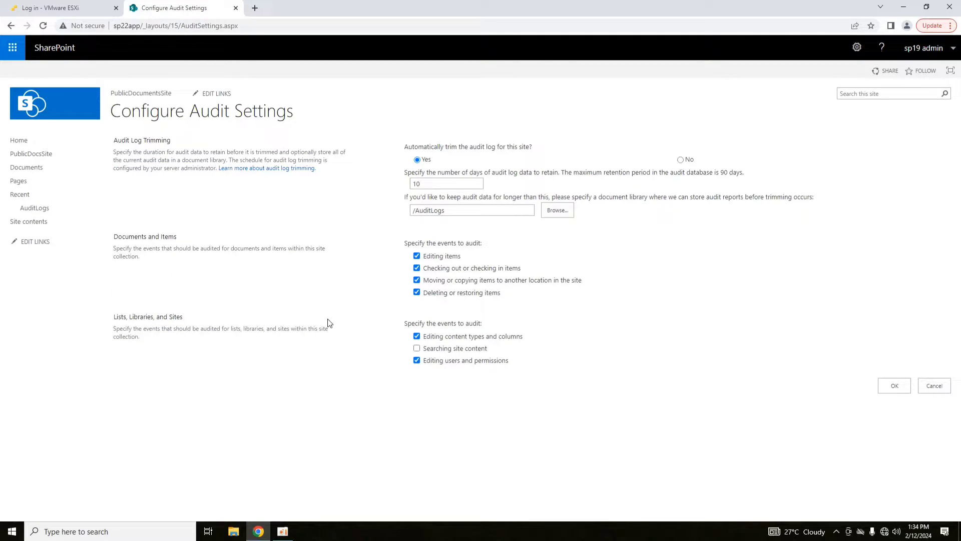
left_click(934, 386)
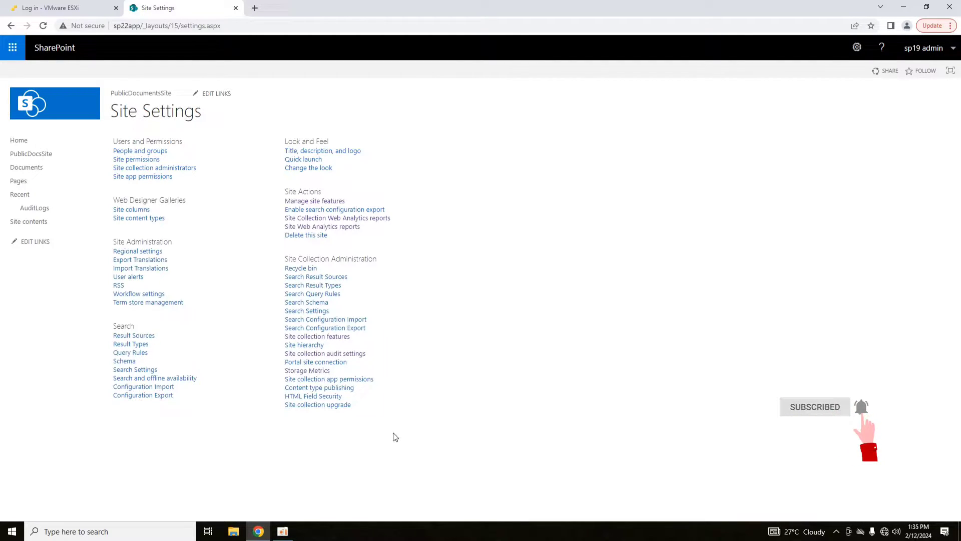
key("ctrl+f")
type("au")
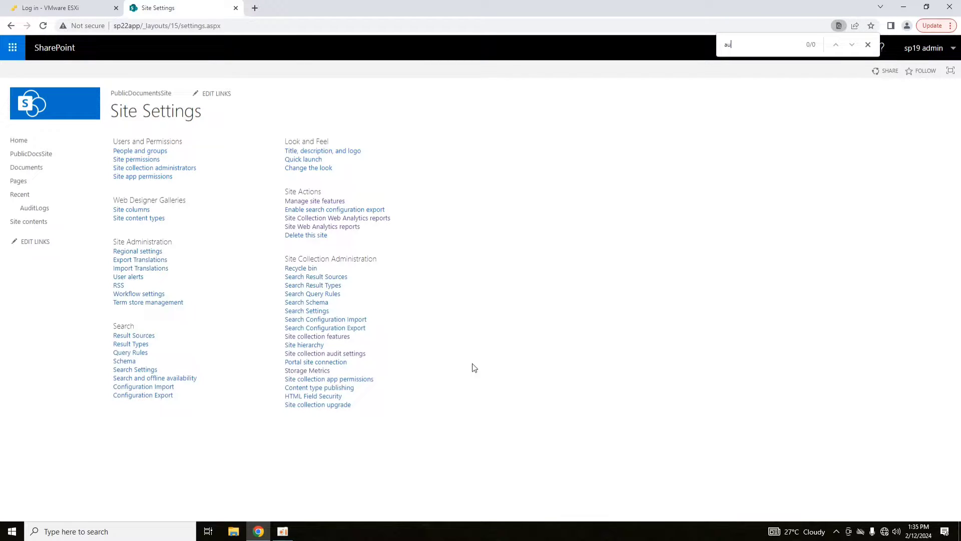
type("dit l")
key("BackSpace")
key("BackSpace")
key("BackSpace")
key("BackSpace")
key("BackSpace")
key("BackSpace")
key("BackSpace")
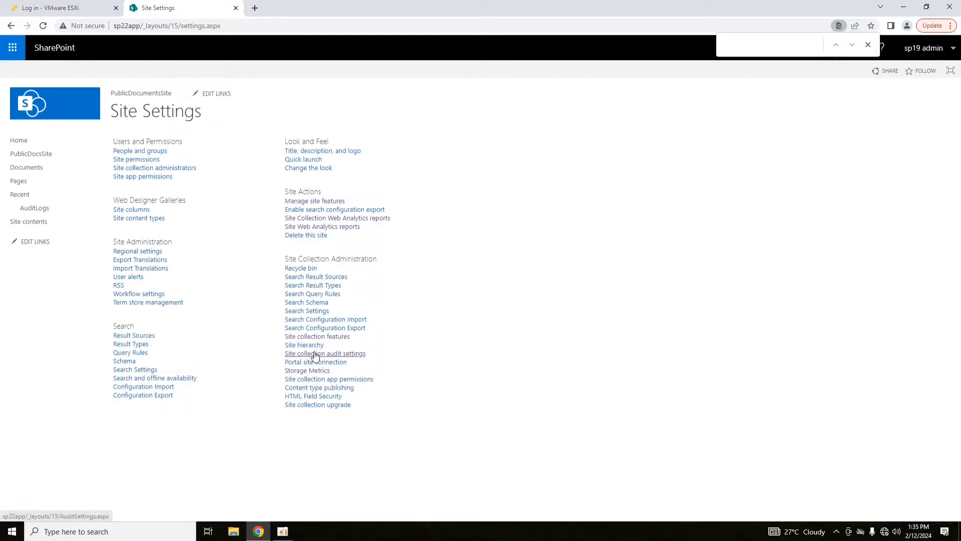
Step: Activate the Reporting site collection feature, then return to the site's home page
left_click(317, 336)
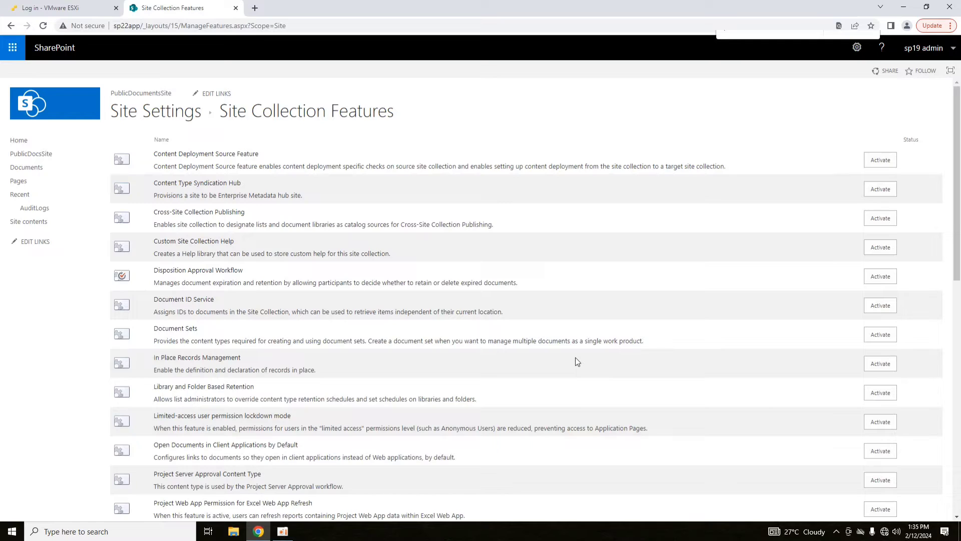
type("rep")
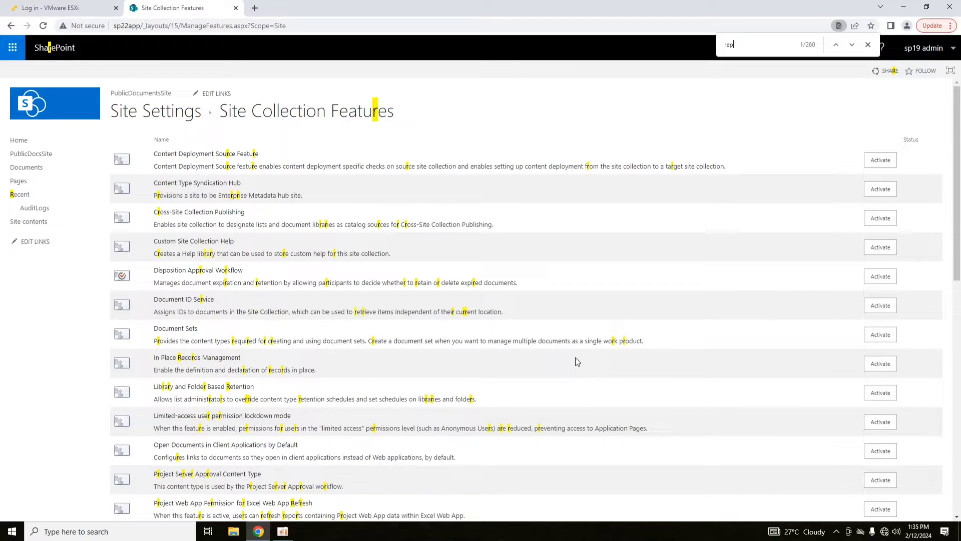
type("orting")
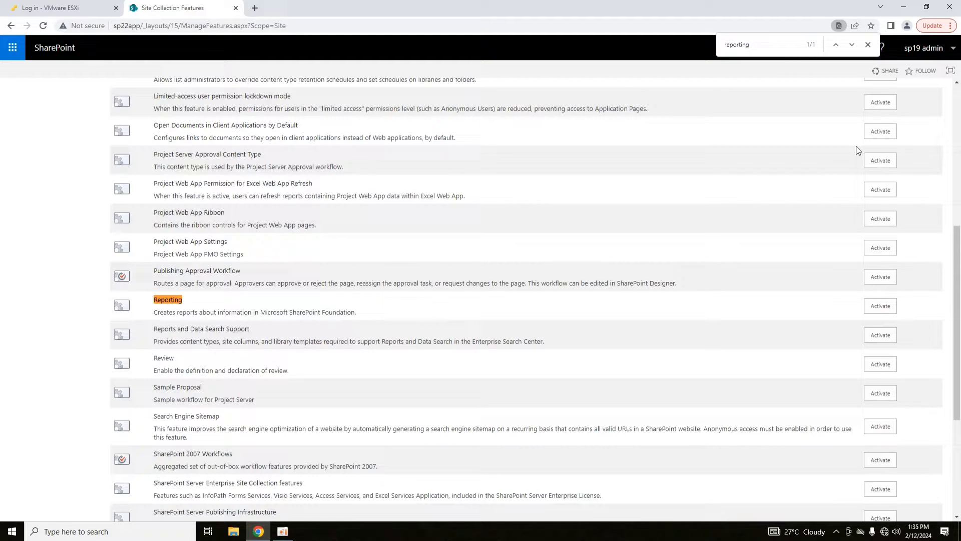
left_click(879, 306)
scroll(651, 240, "down", 7)
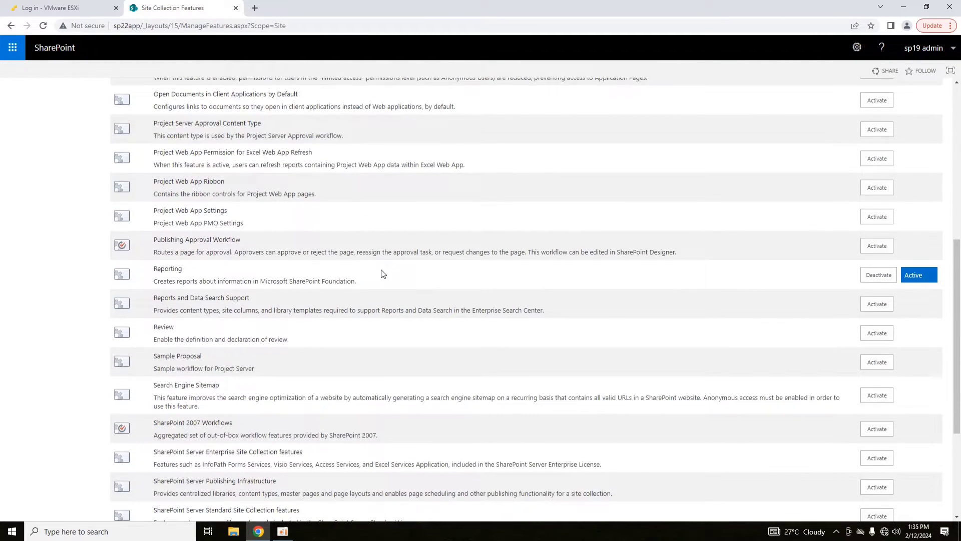
scroll(381, 272, "up", 7)
left_click(25, 145)
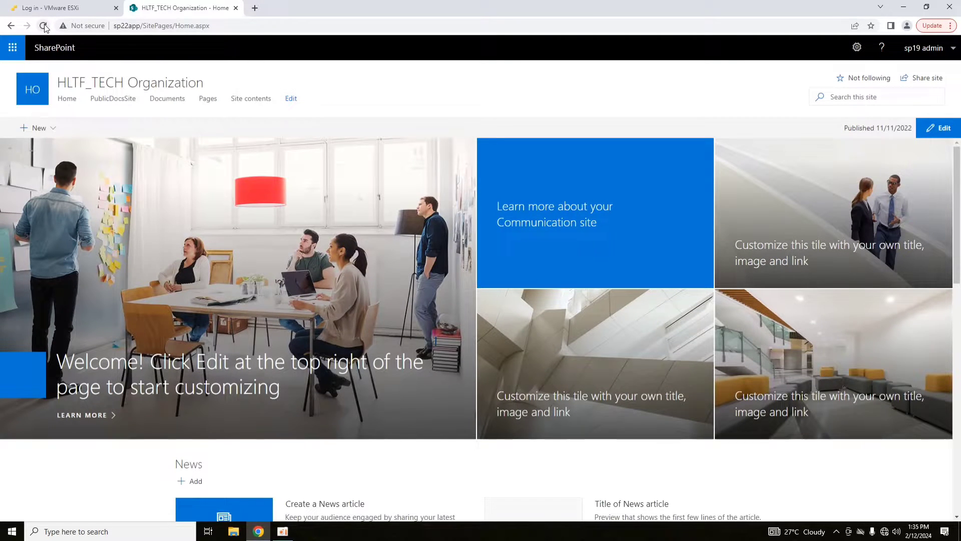
Step: Reload the home page and reopen all site settings to confirm Audit log reports appears
left_click(43, 26)
left_click(857, 47)
left_click(831, 148)
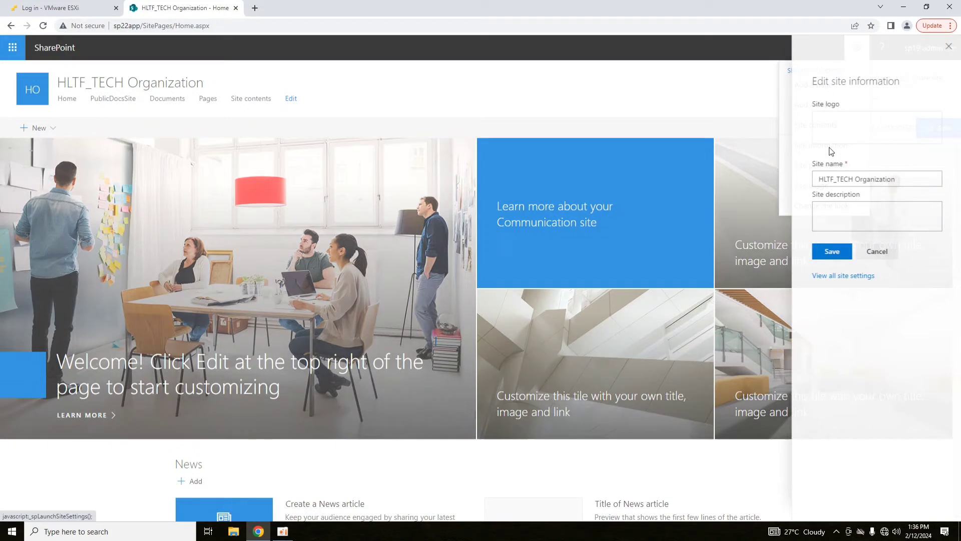
left_click(857, 276)
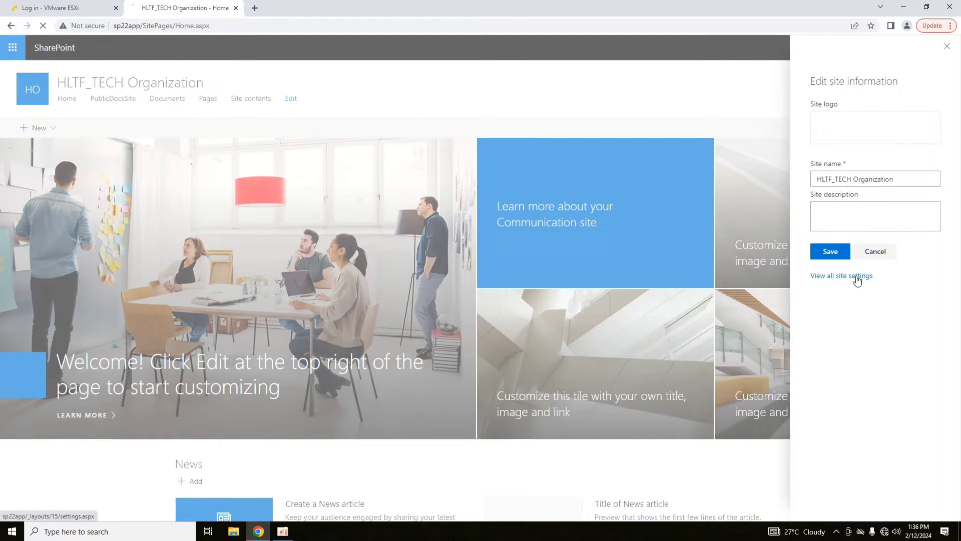
left_click(282, 531)
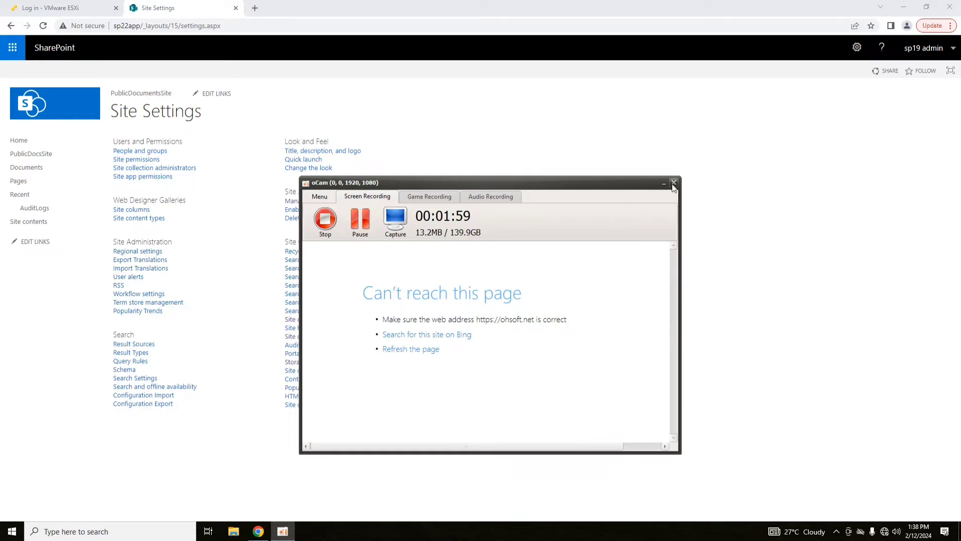
left_click(664, 183)
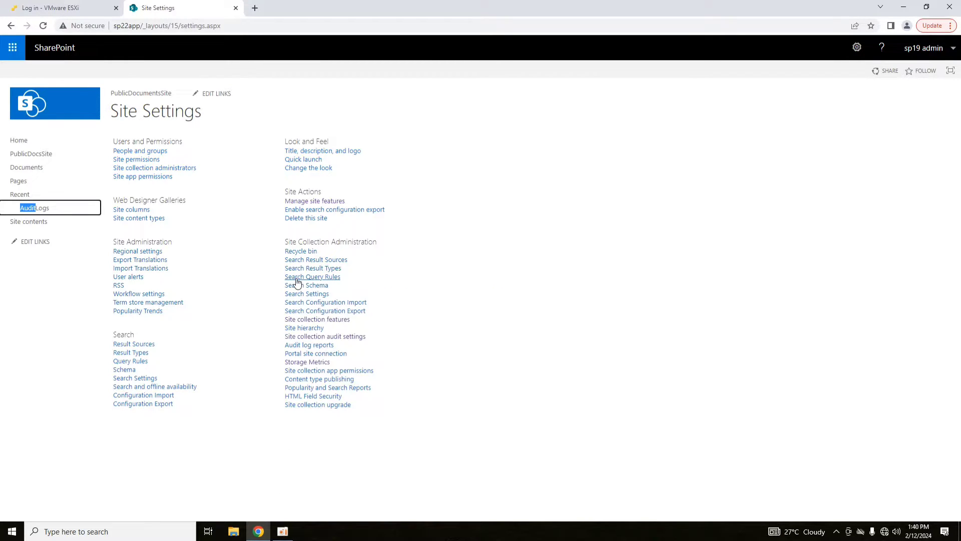
Step: Find 'audit' on the Site Settings page and open Audit log reports
left_click(519, 211)
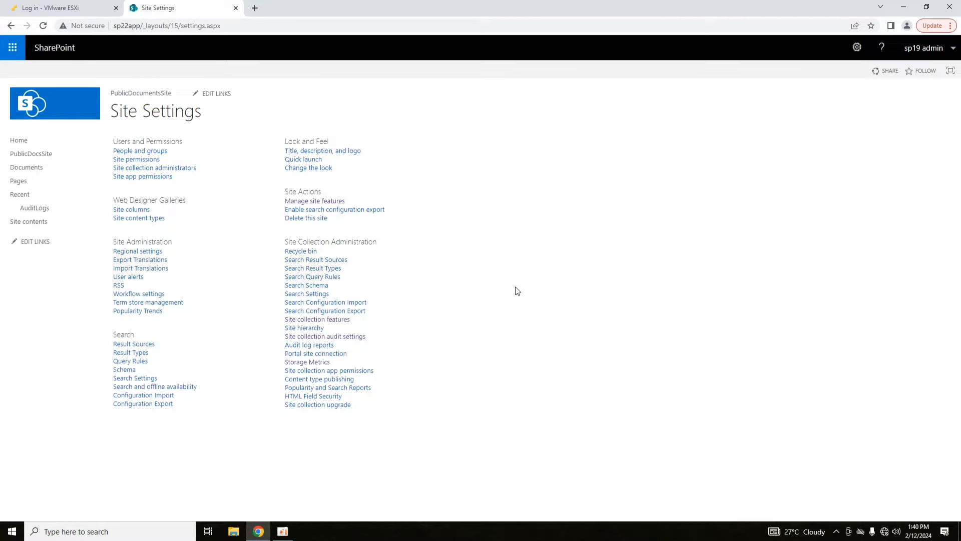
key("ctrl+f")
type("audit")
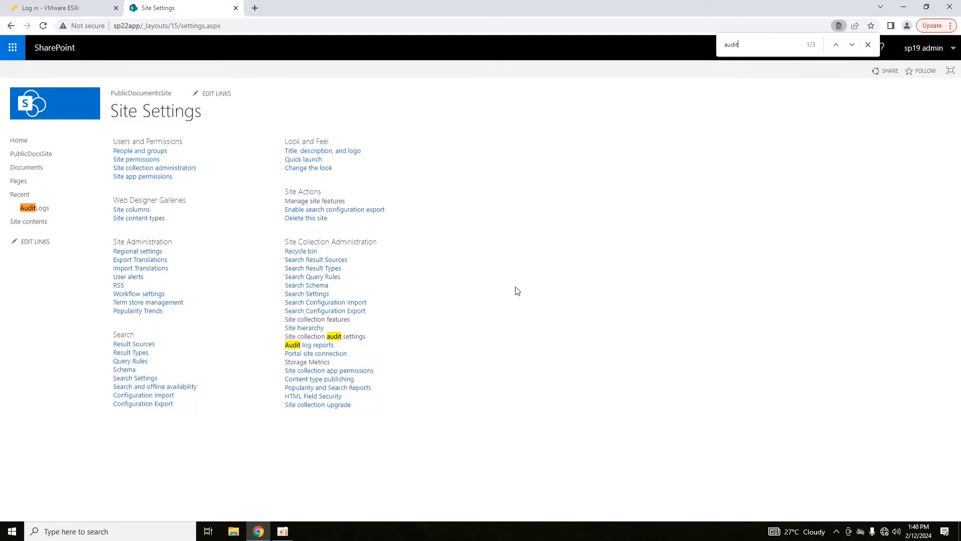
left_click(301, 345)
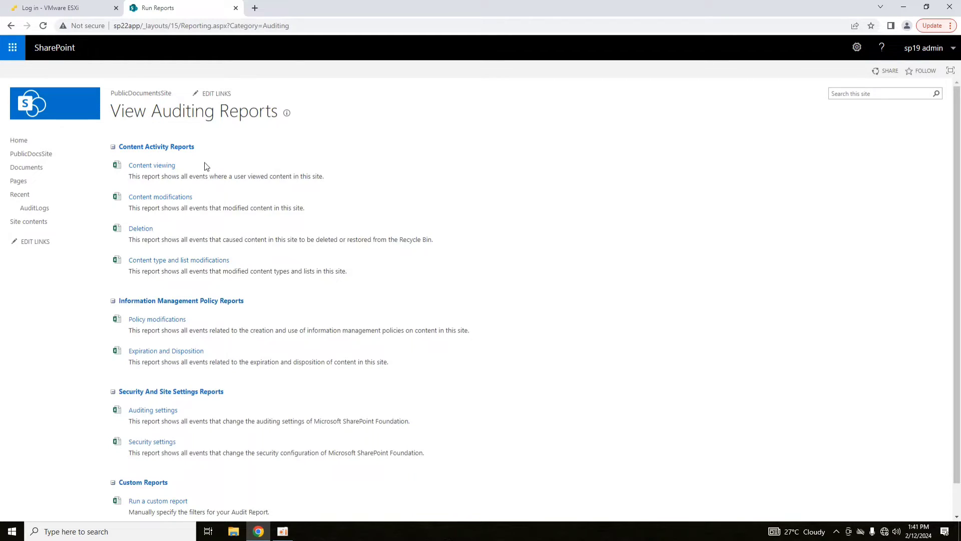
Step: Start a custom audit report from Run a custom report, saving to /AuditLogs
scroll(442, 262, "down", 1)
scroll(443, 263, "up", 1)
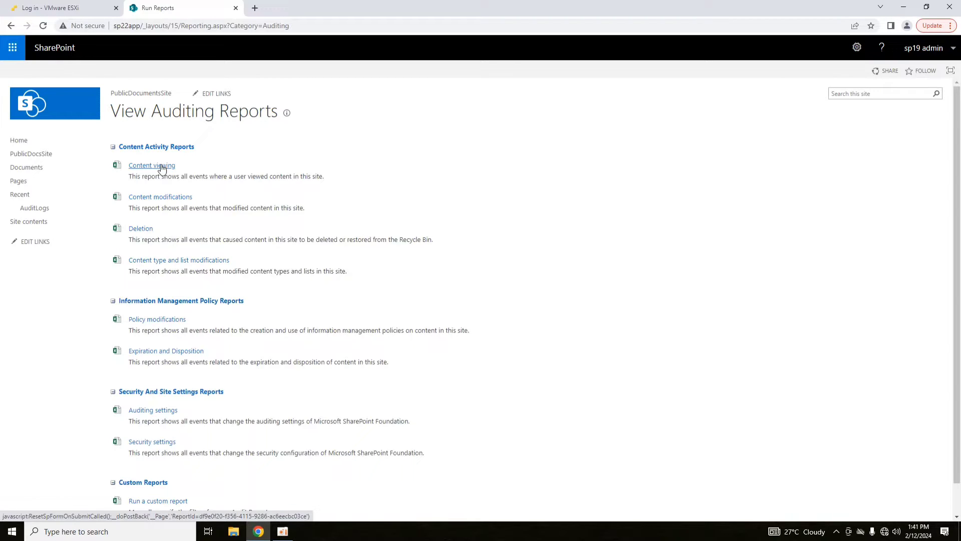
scroll(162, 169, "down", 1)
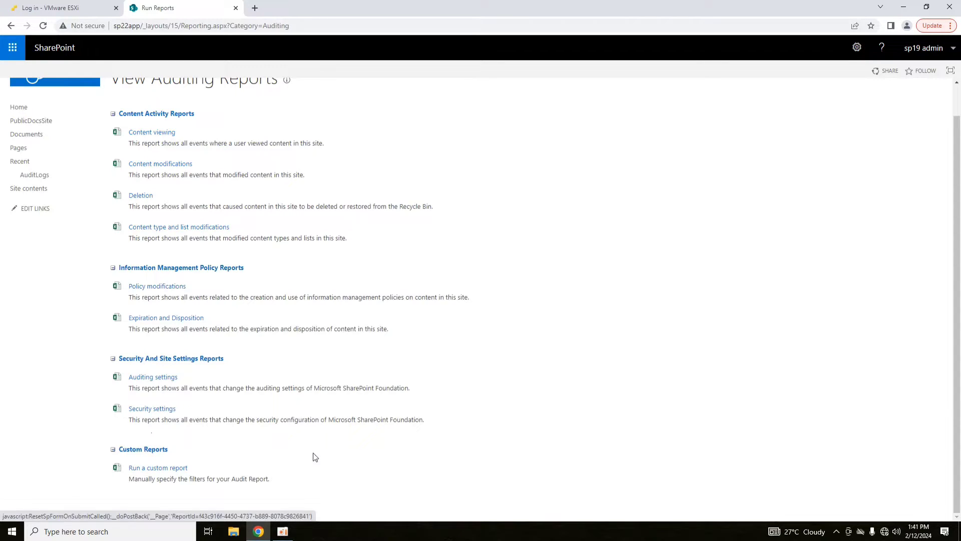
scroll(290, 428, "up", 1)
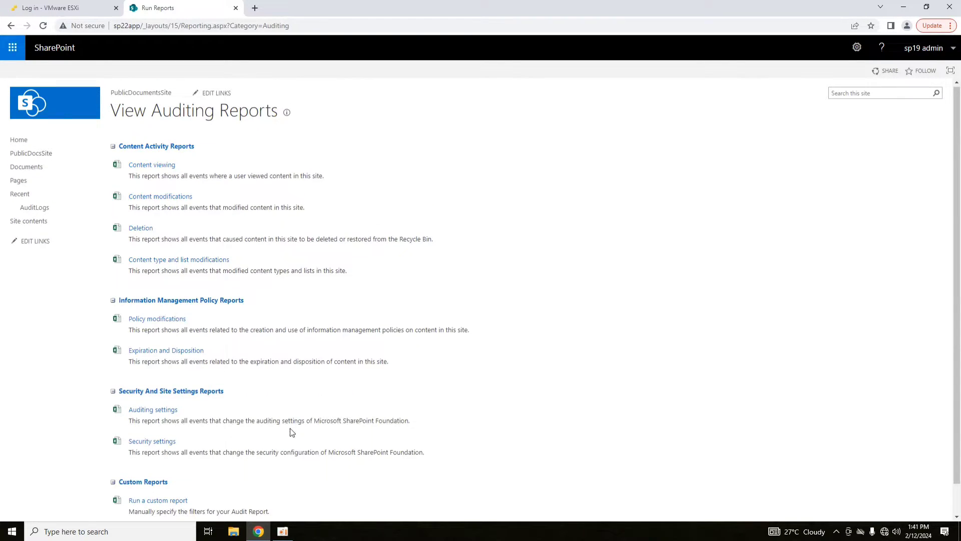
scroll(350, 272, "down", 1)
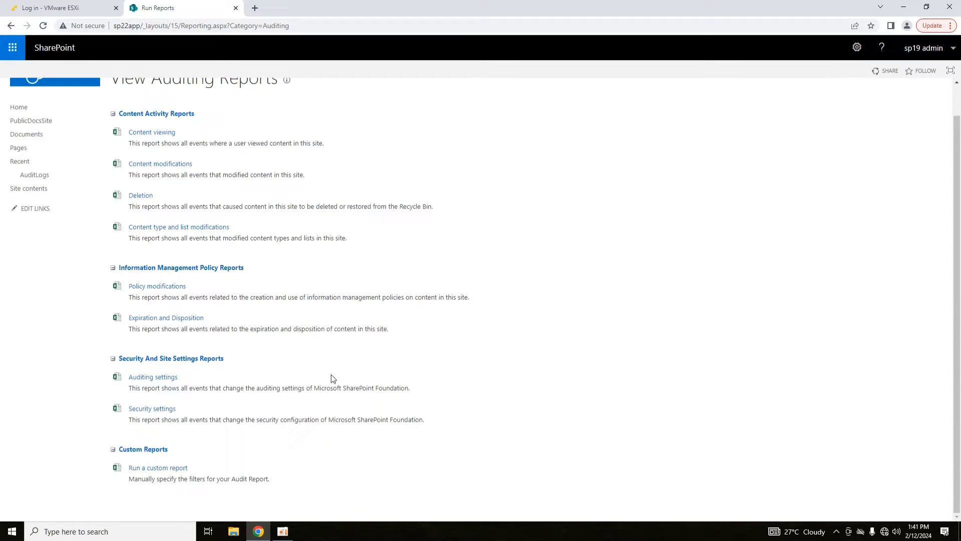
left_click(159, 468)
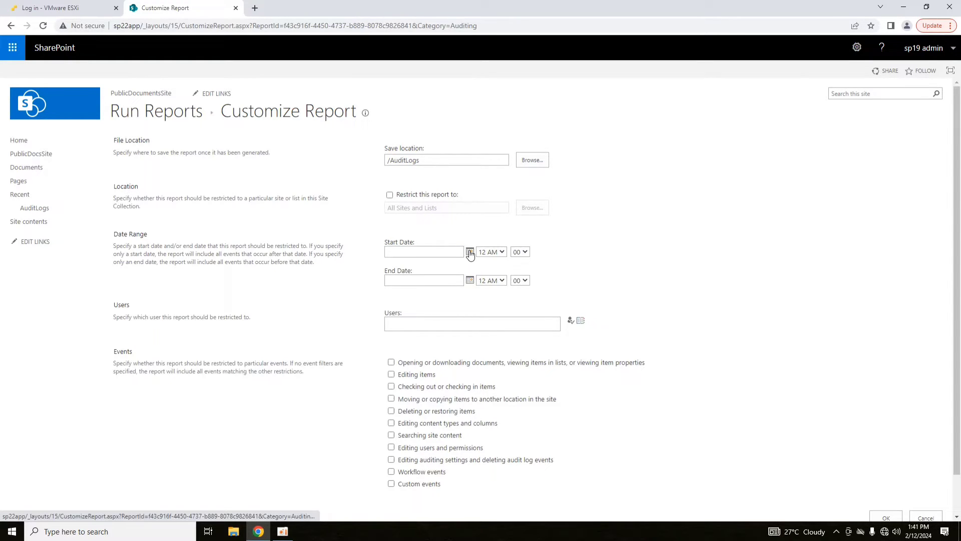
Step: Pick February 13, 2024 as the custom report's Start Date
left_click(470, 253)
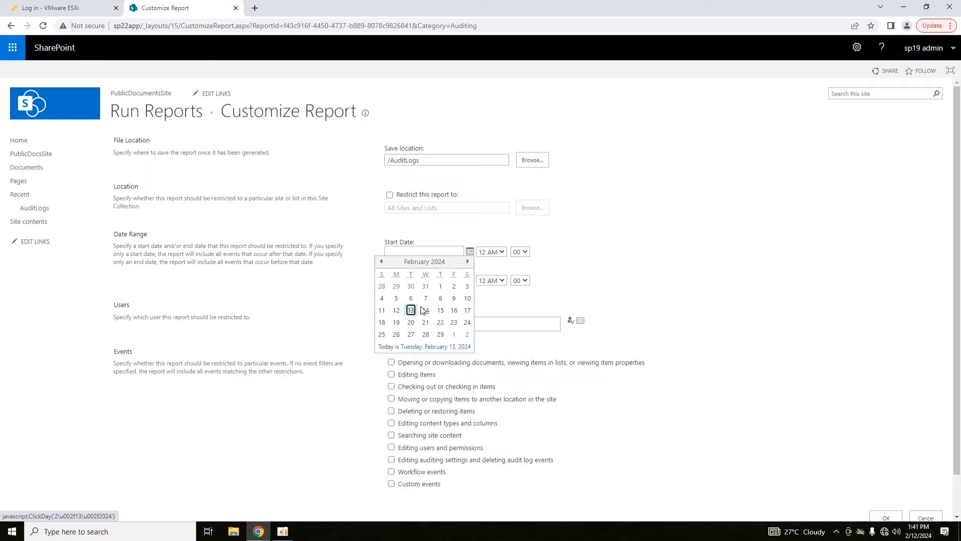
left_click(410, 311)
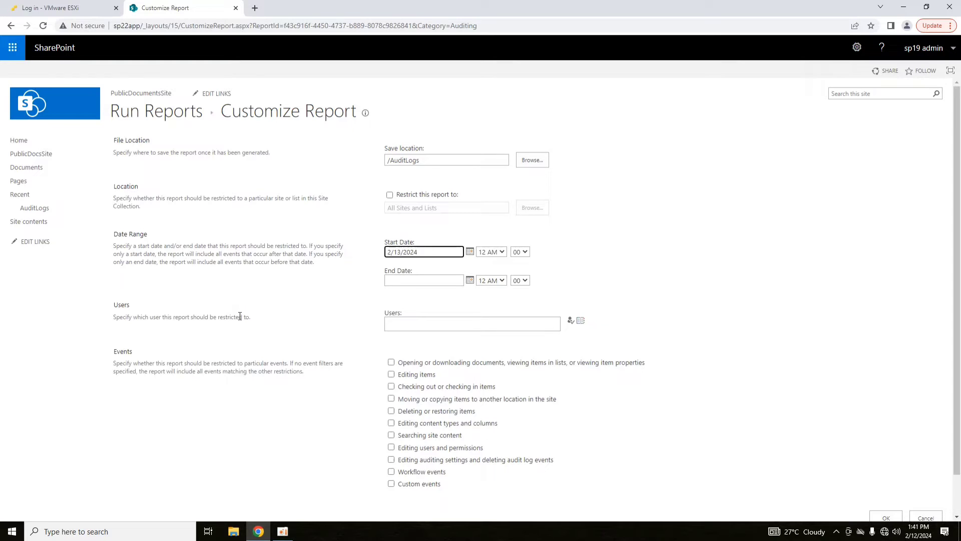
scroll(422, 403, "down", 1)
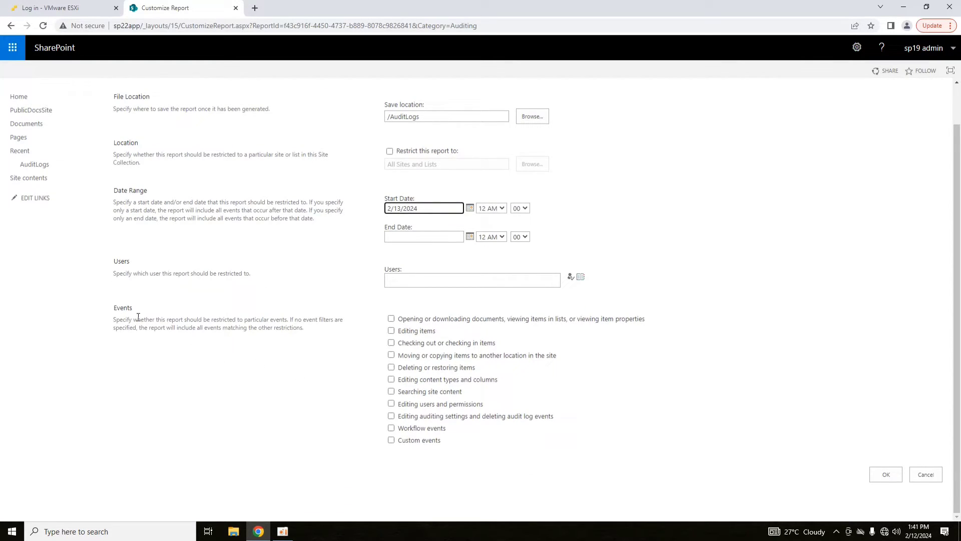
left_click_drag(115, 308, 147, 313)
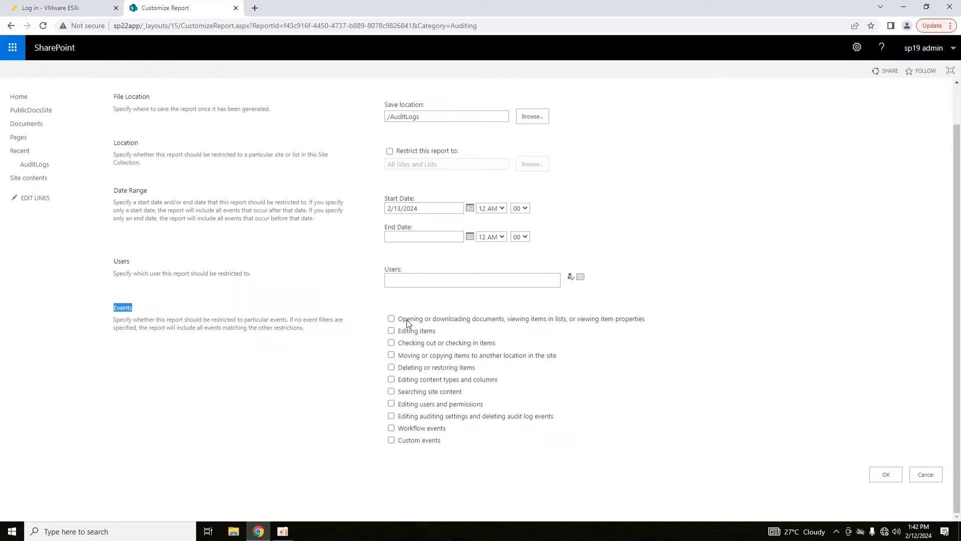
left_click(521, 406)
scroll(453, 422, "up", 1)
scroll(453, 422, "down", 1)
Step: Check the /AuditLogs save location, then go to the AuditLogs library
scroll(493, 397, "up", 1)
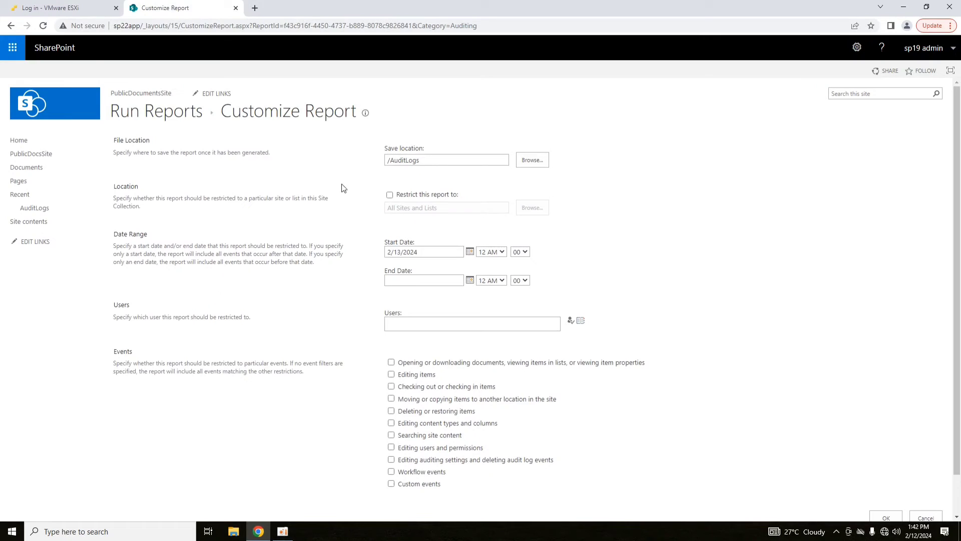
left_click_drag(421, 160, 376, 167)
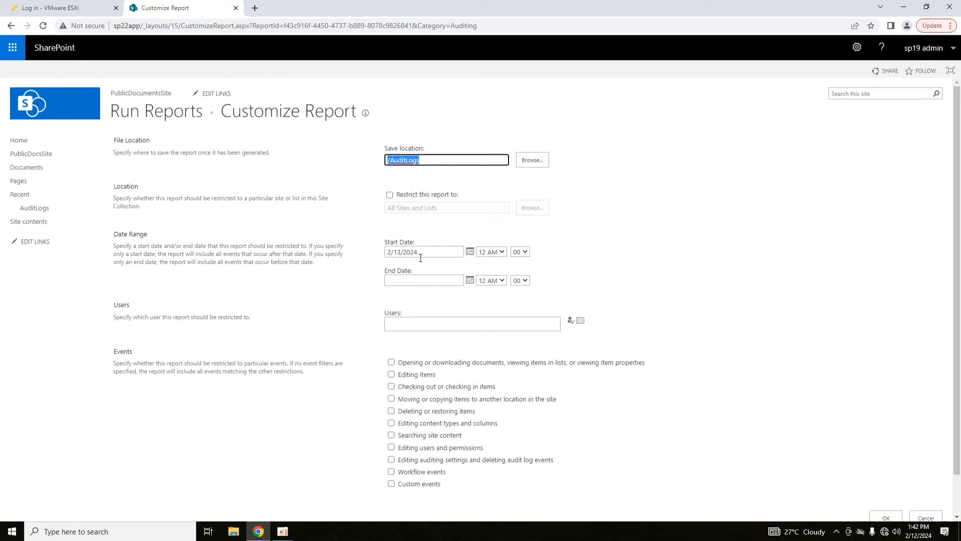
left_click(41, 207)
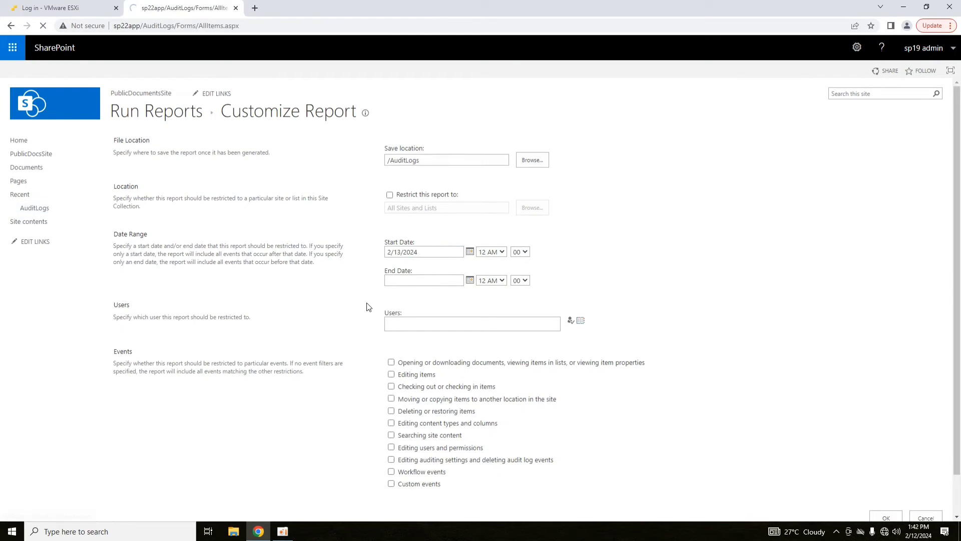